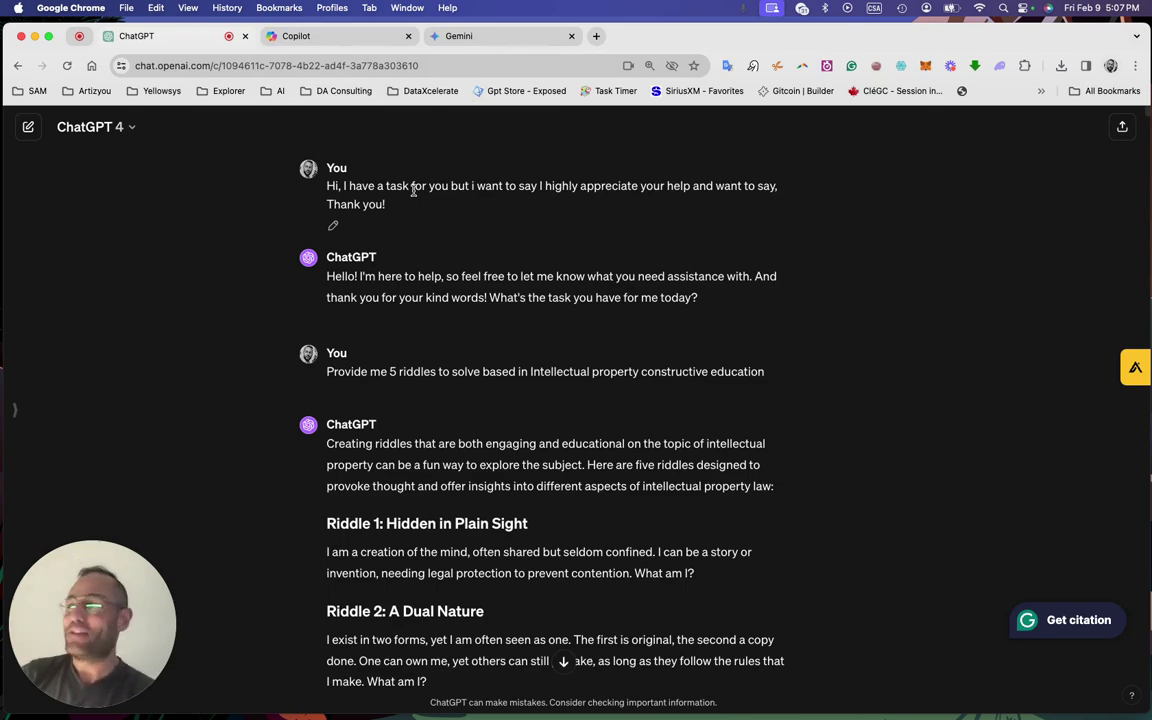
# Scroll through ChatGPT's five IP riddles to the Title | Hook | Body | Options | Answer table request.
pyautogui.scroll(-3, 437, 305)
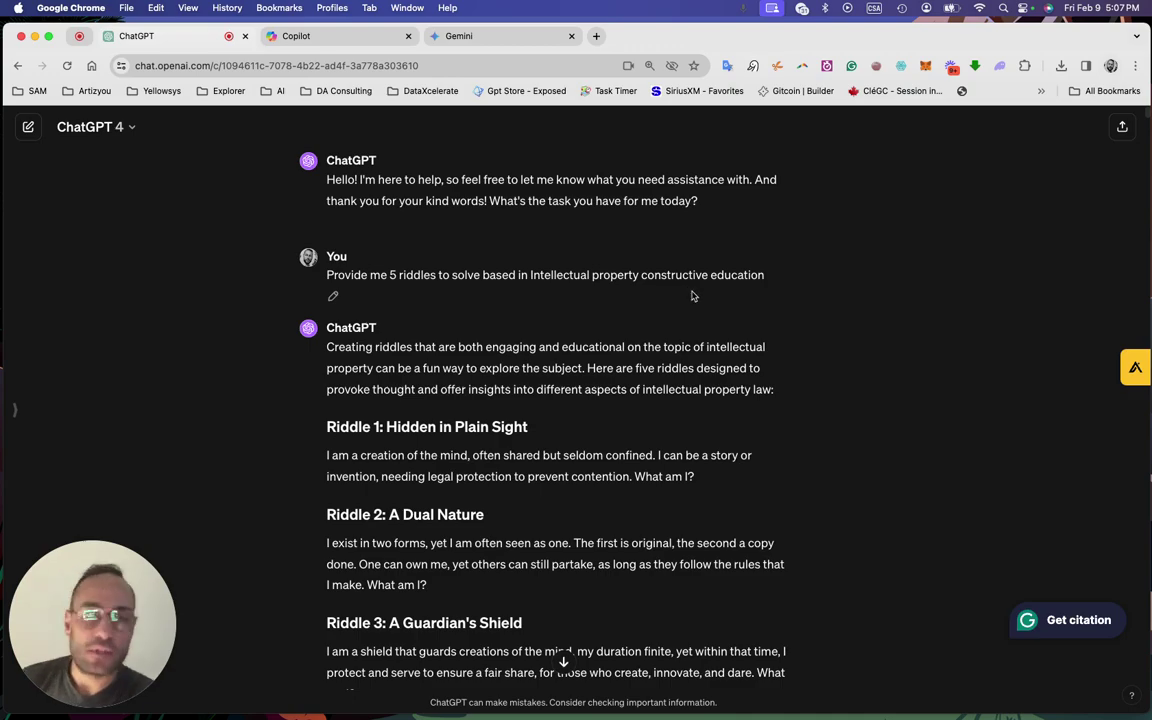
pyautogui.scroll(-3, 620, 294)
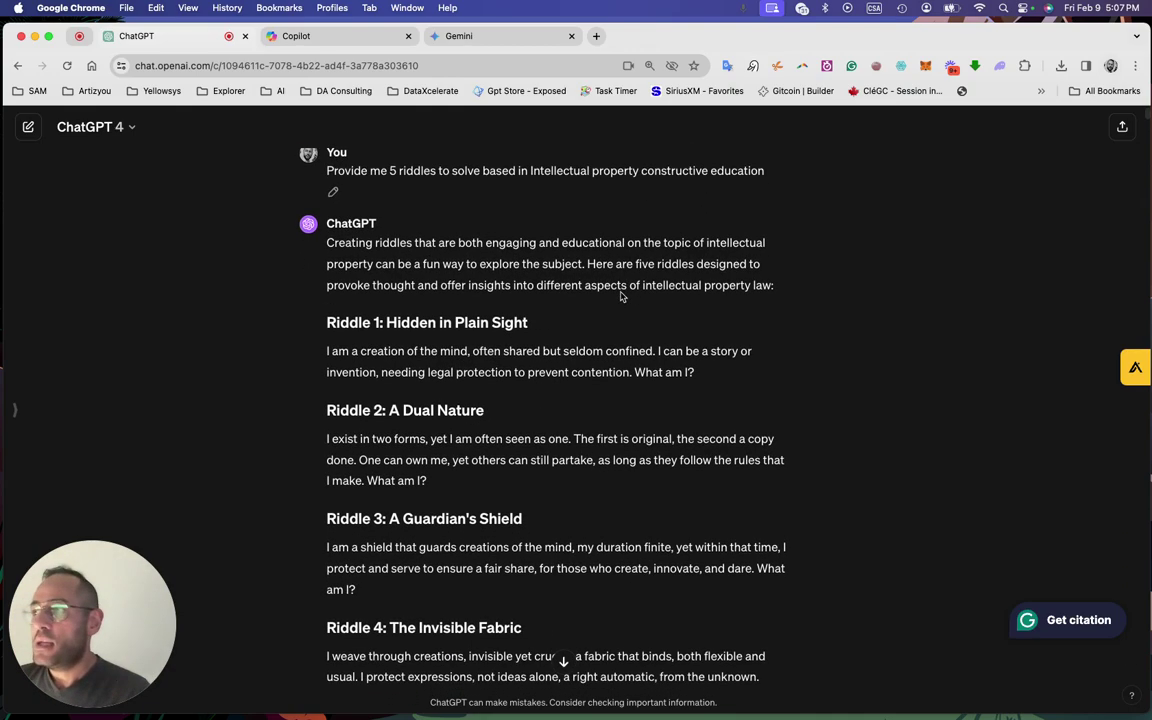
pyautogui.scroll(-10, 620, 294)
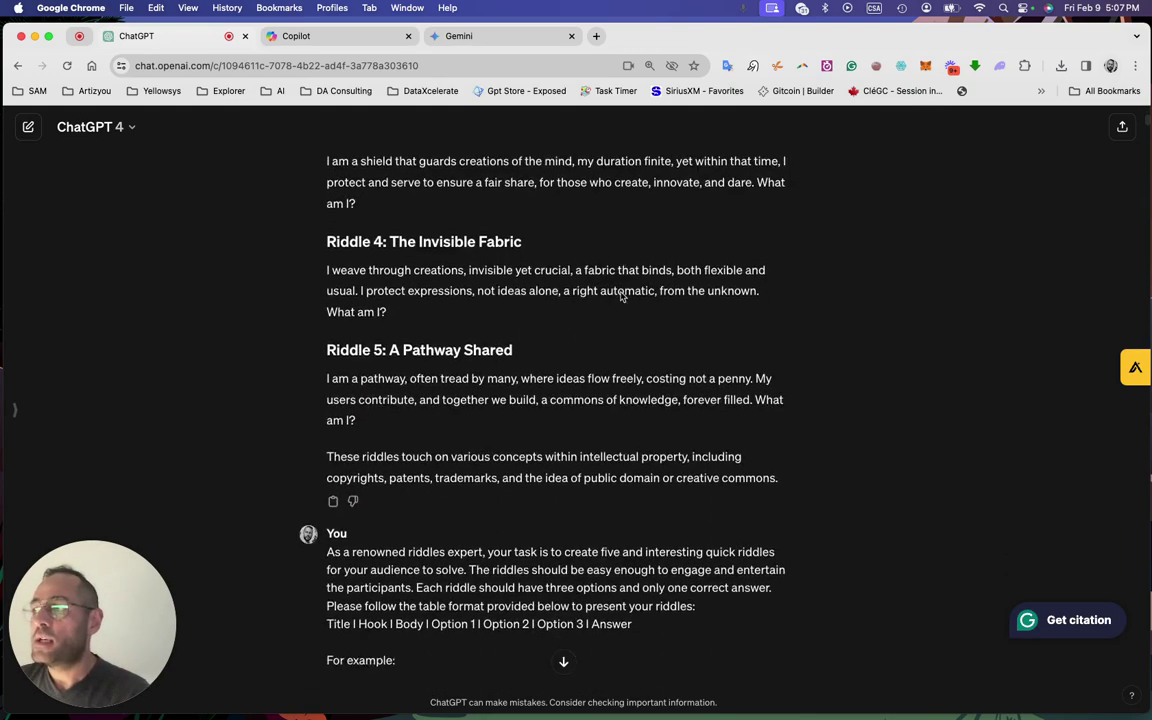
pyautogui.scroll(-15, 620, 294)
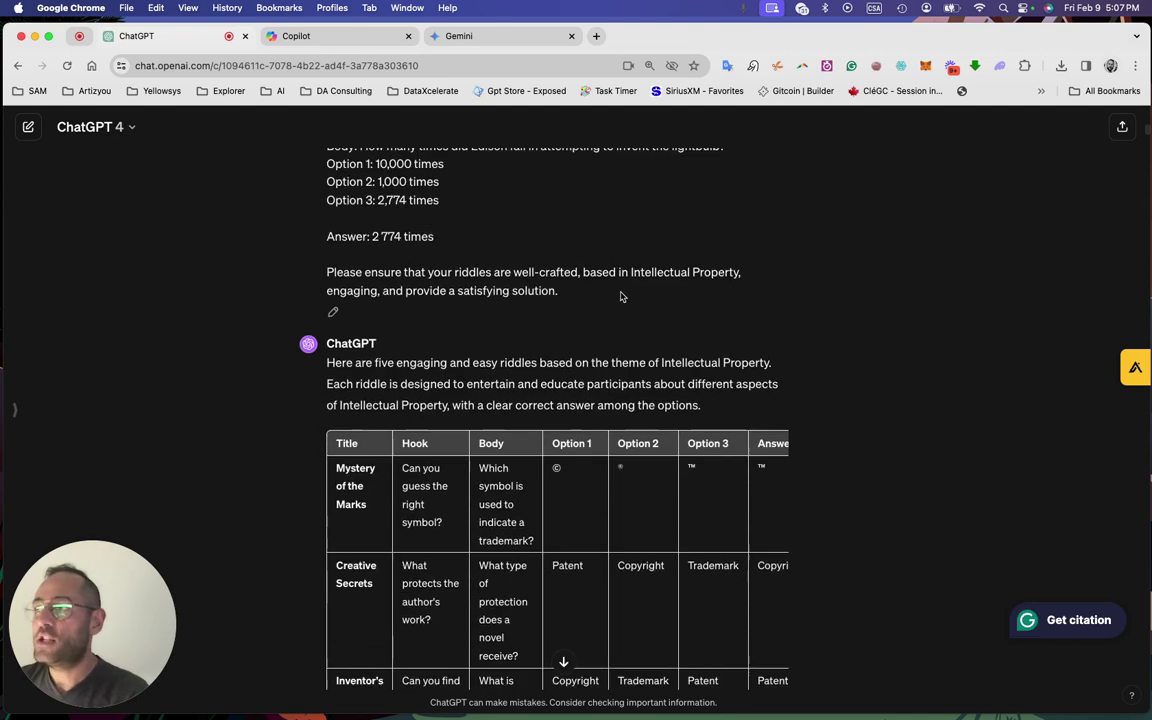
pyautogui.scroll(-3, 620, 296)
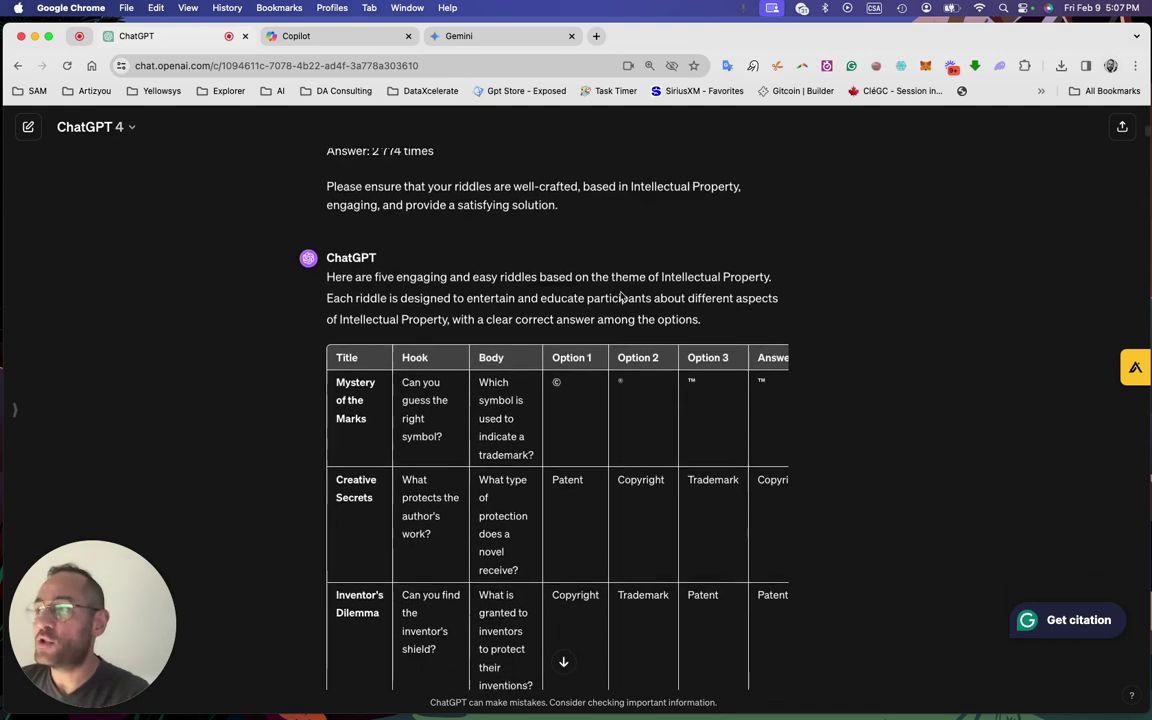
pyautogui.scroll(-4, 620, 296)
pyautogui.scroll(10, 620, 296)
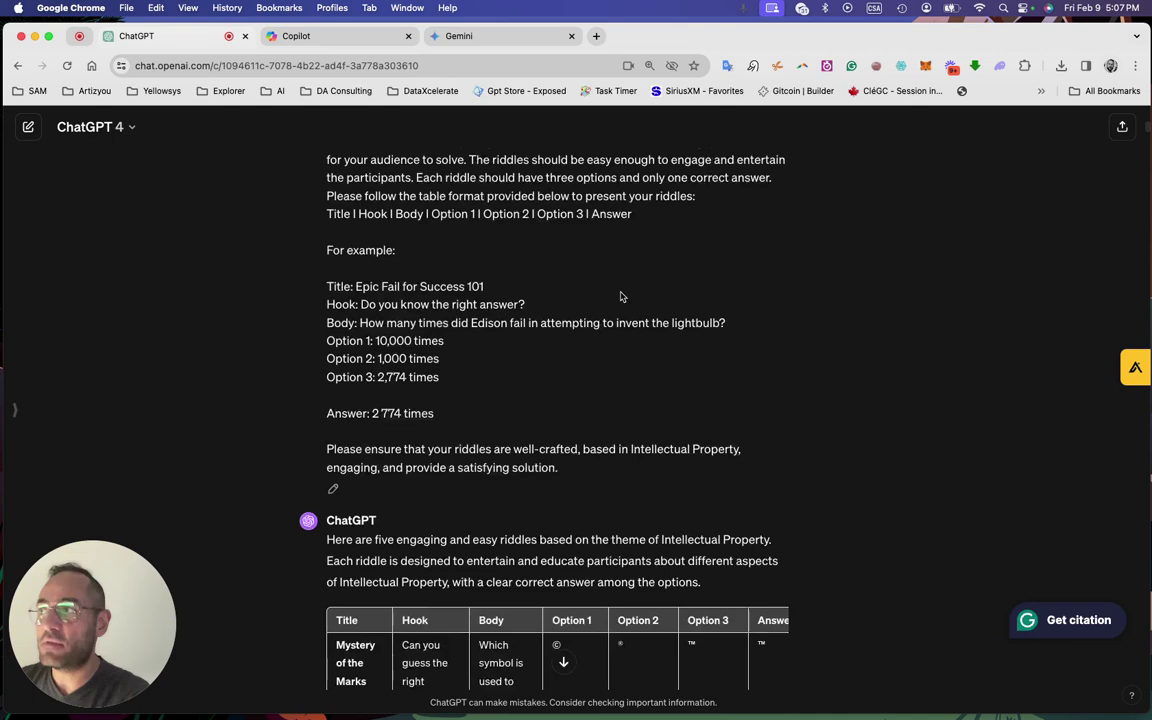
pyautogui.scroll(5, 620, 296)
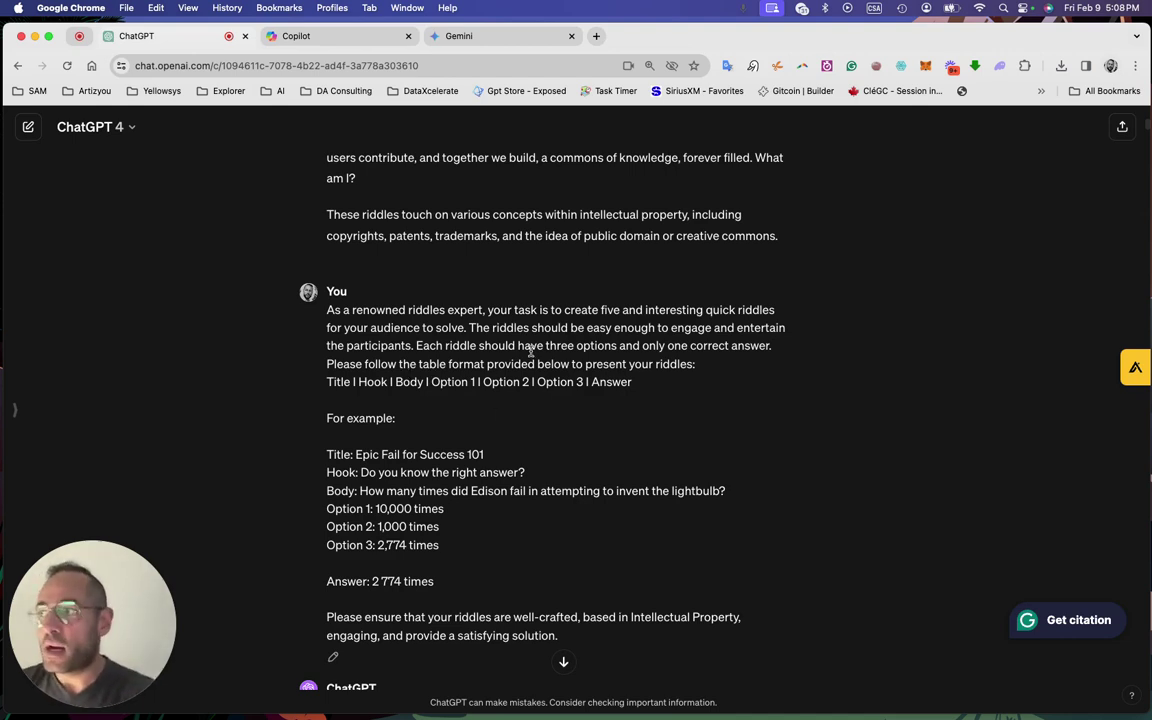
# Scroll past the first table to the 300-riddle reply starting with 'The Sound of Success'.
pyautogui.scroll(-2, 530, 355)
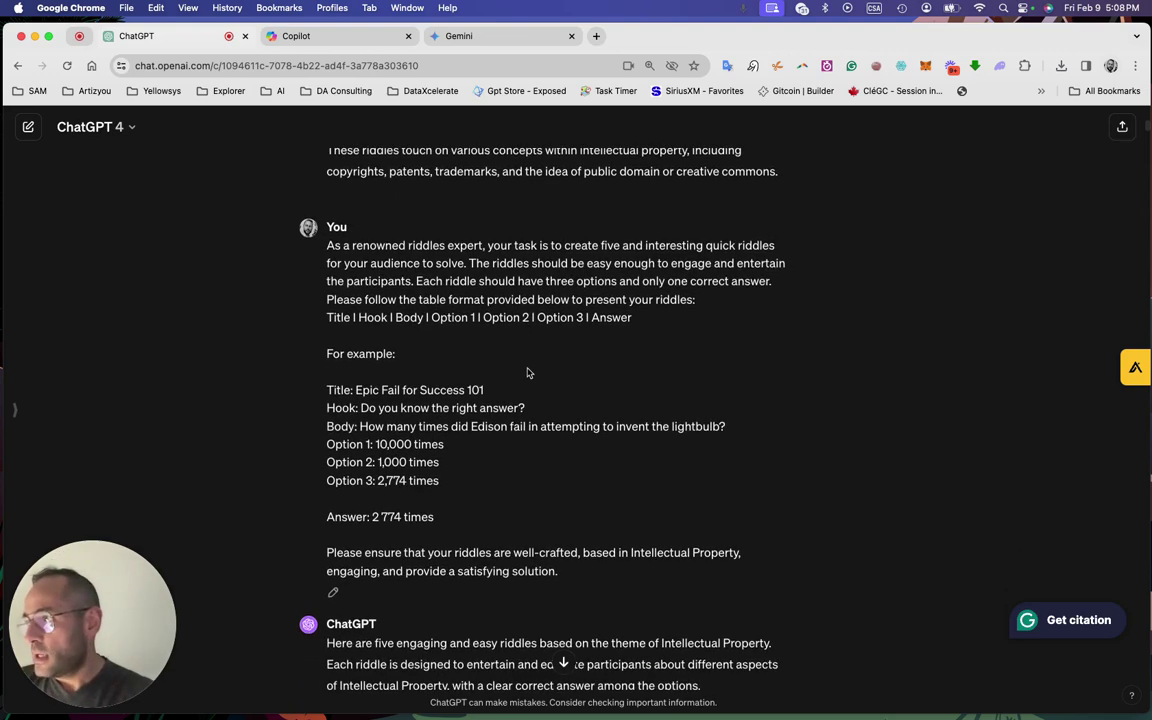
pyautogui.scroll(-6, 530, 370)
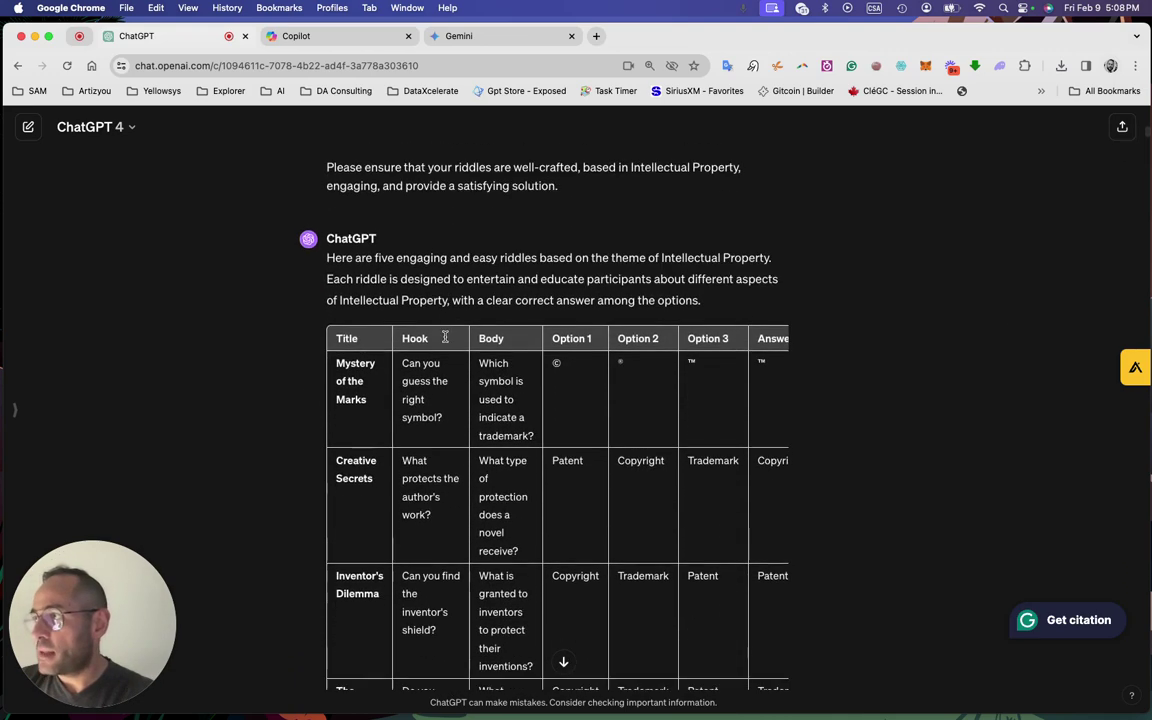
pyautogui.scroll(-9, 446, 342)
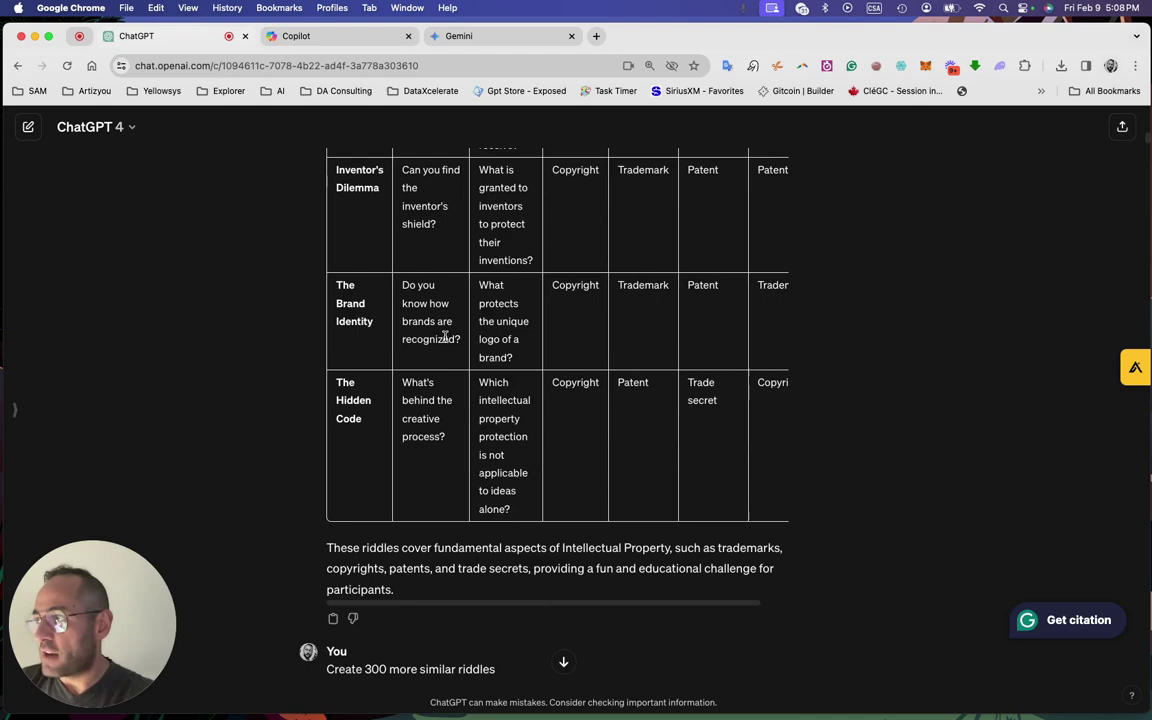
pyautogui.scroll(-1, 446, 400)
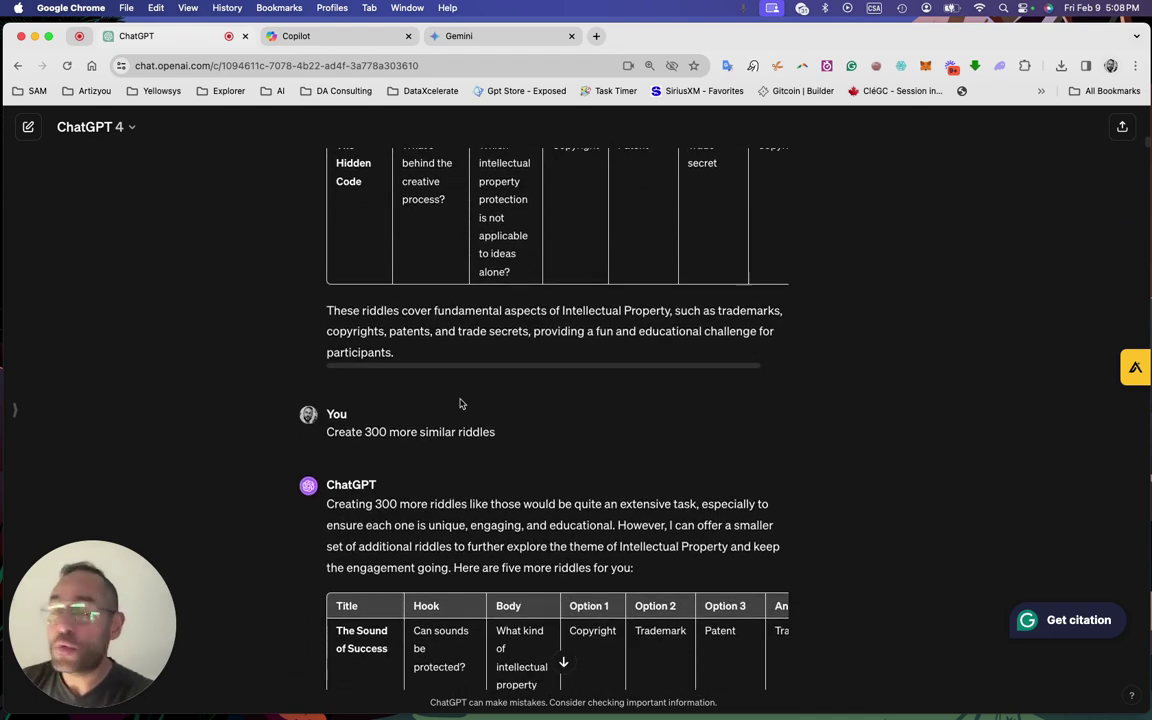
pyautogui.scroll(-3, 460, 400)
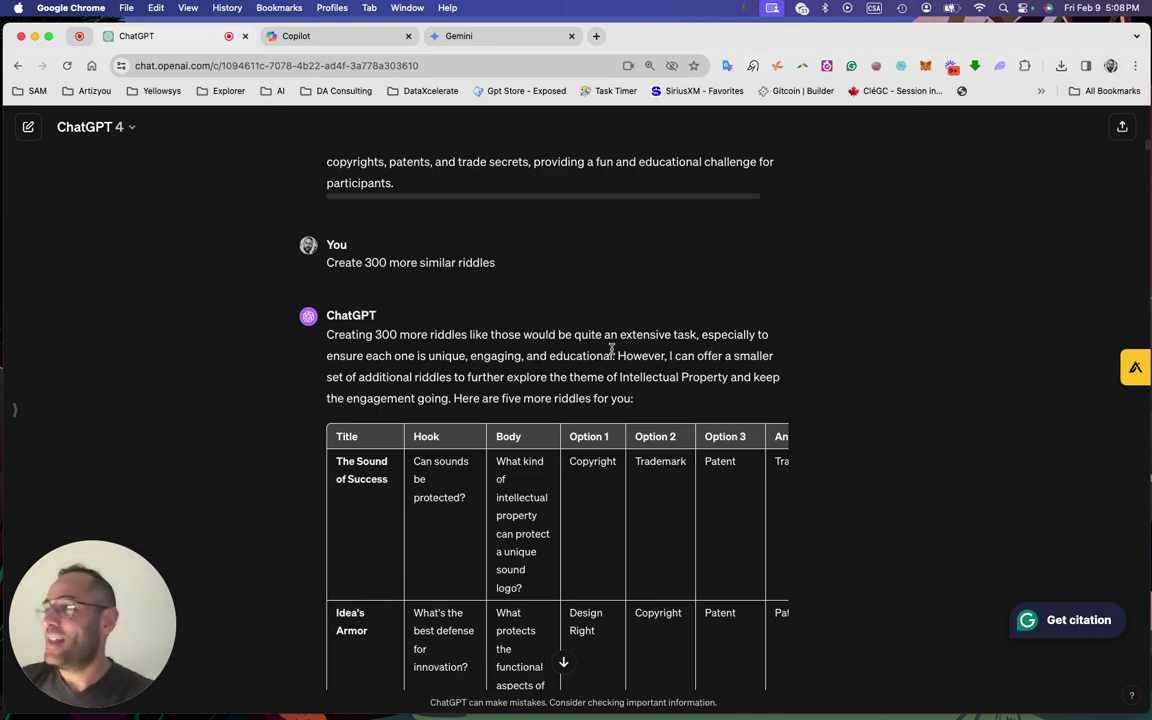
# Switch to the Copilot conversation and scroll up through its IP riddle tables.
pyautogui.click(298, 36)
pyautogui.scroll(10, 458, 323)
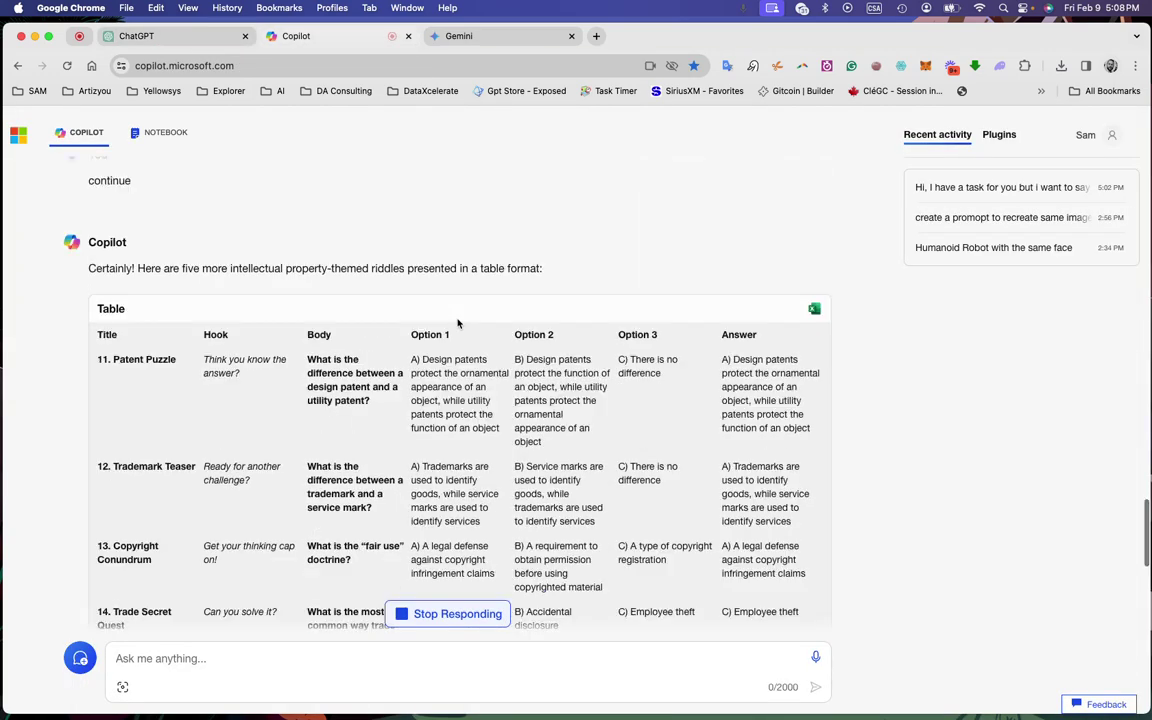
pyautogui.scroll(20, 458, 323)
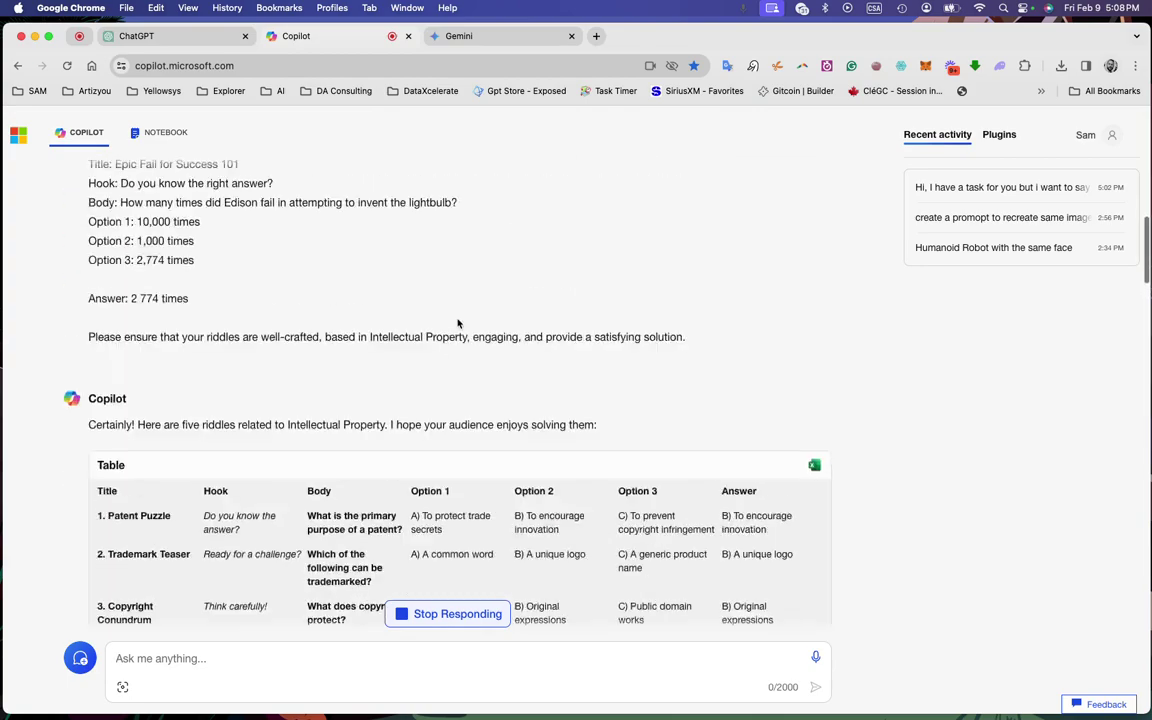
pyautogui.scroll(20, 458, 323)
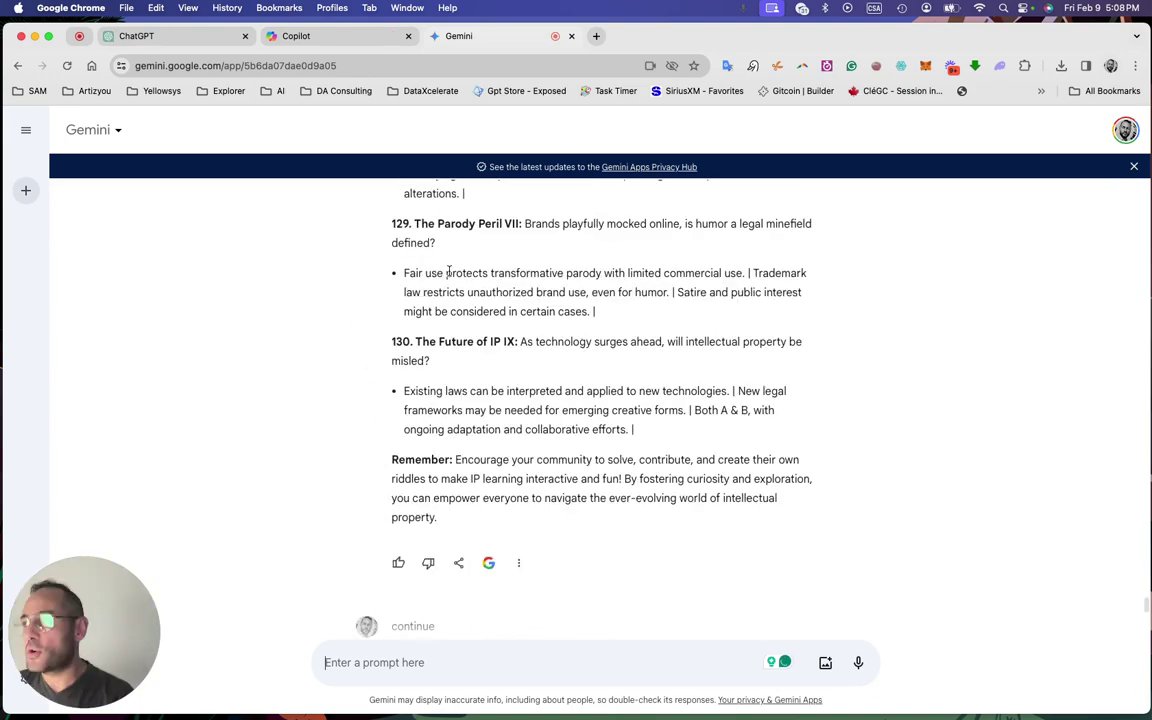
# Scroll Gemini's riddle list from 130 back to around 75, past 'The Mashup Maestro IV'.
pyautogui.scroll(15, 447, 272)
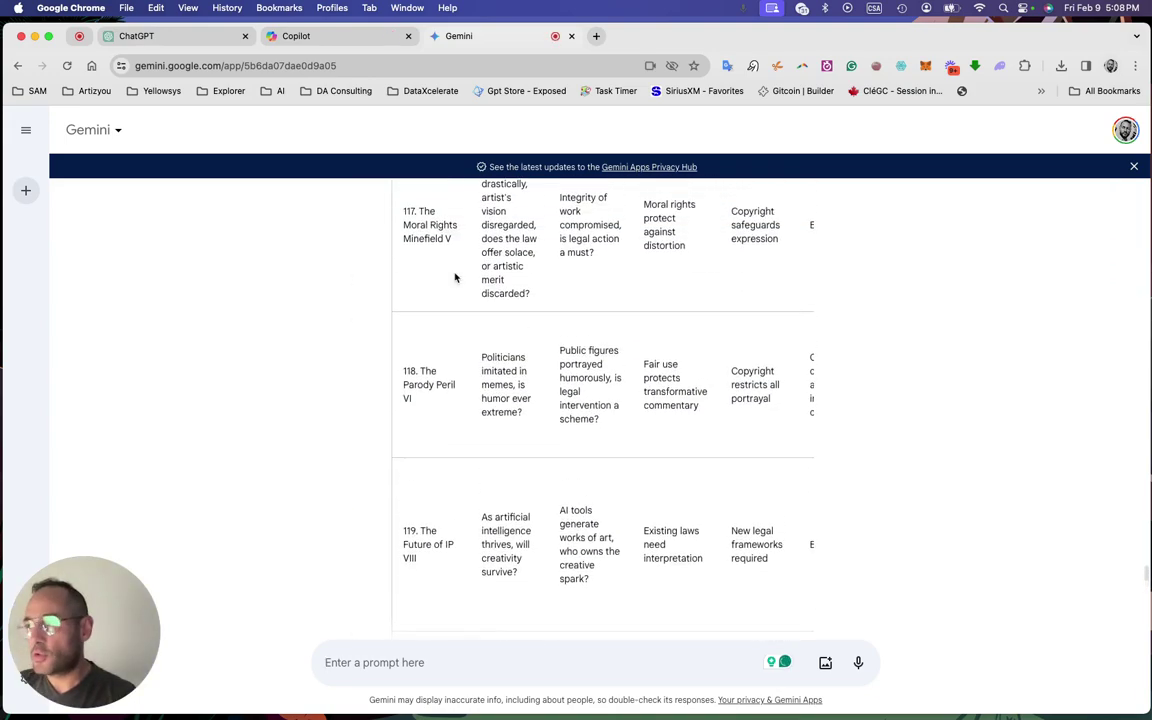
pyautogui.scroll(15, 455, 277)
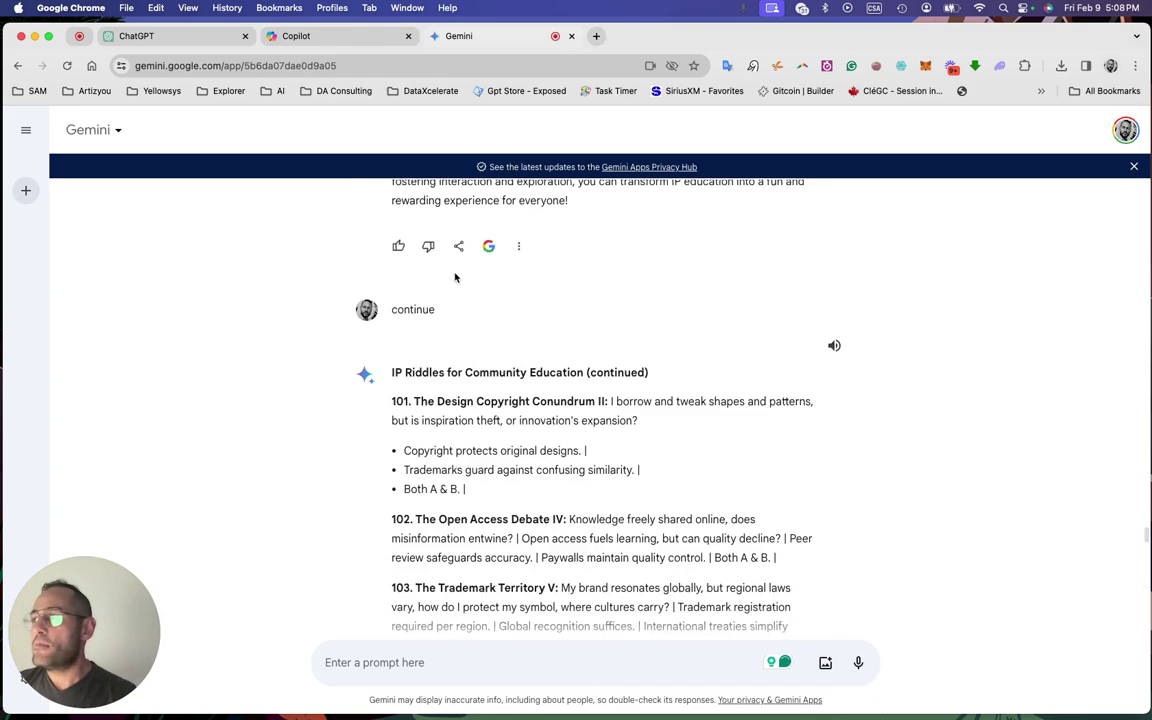
pyautogui.scroll(15, 455, 277)
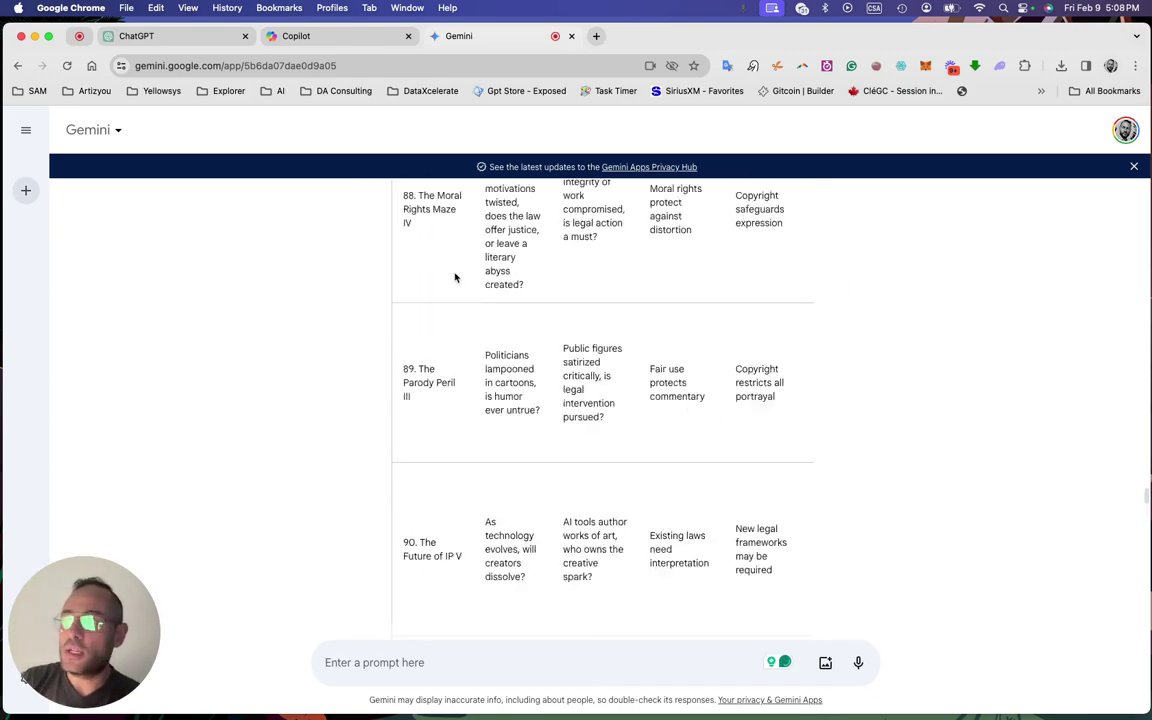
pyautogui.scroll(7, 455, 277)
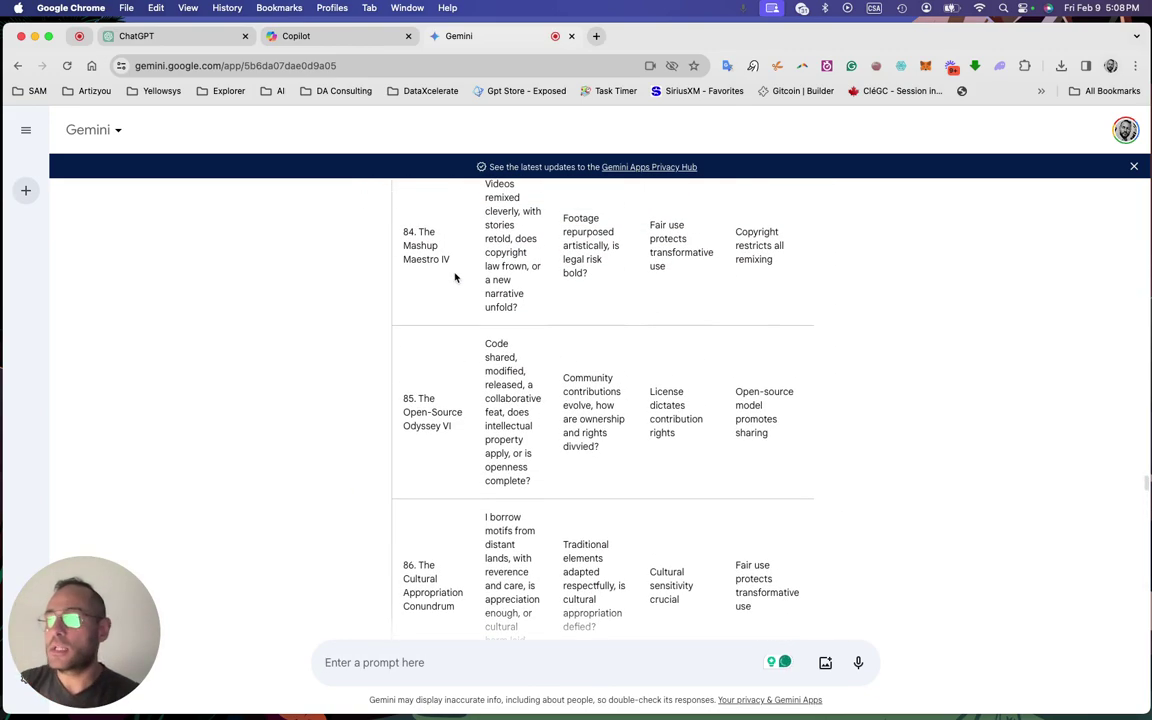
pyautogui.scroll(12, 455, 277)
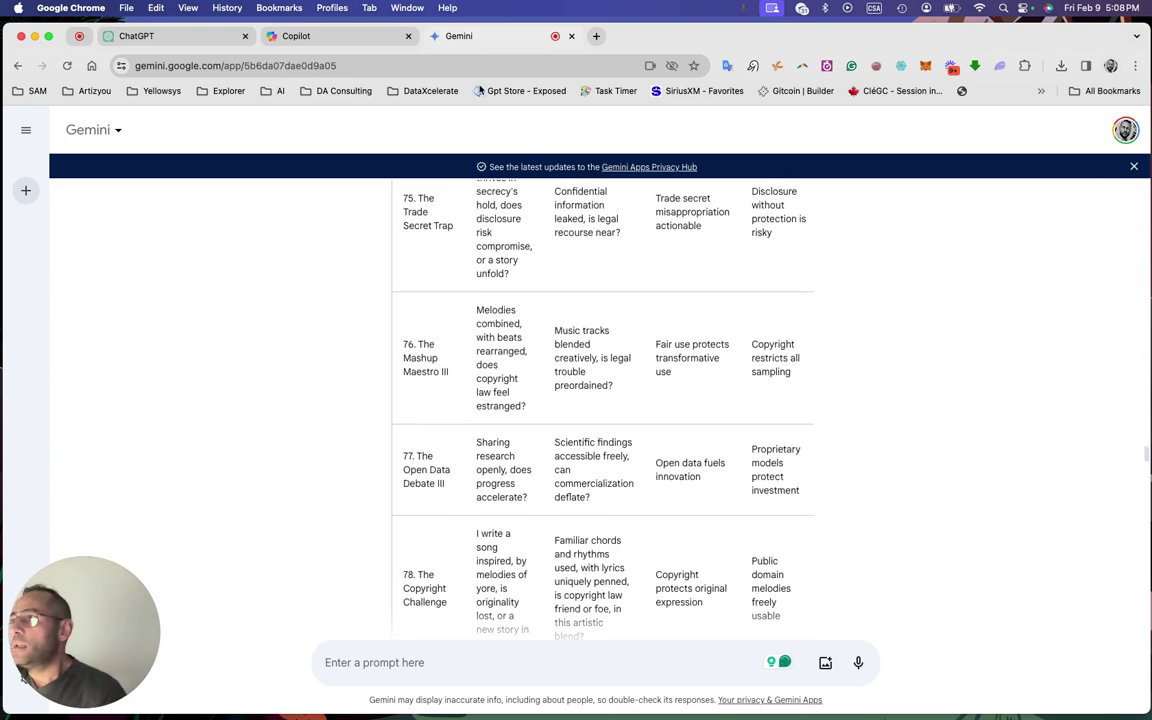
# In Copilot, bring up riddles 21–25 and draft 'continue' in the Ask me anything box.
pyautogui.click(322, 40)
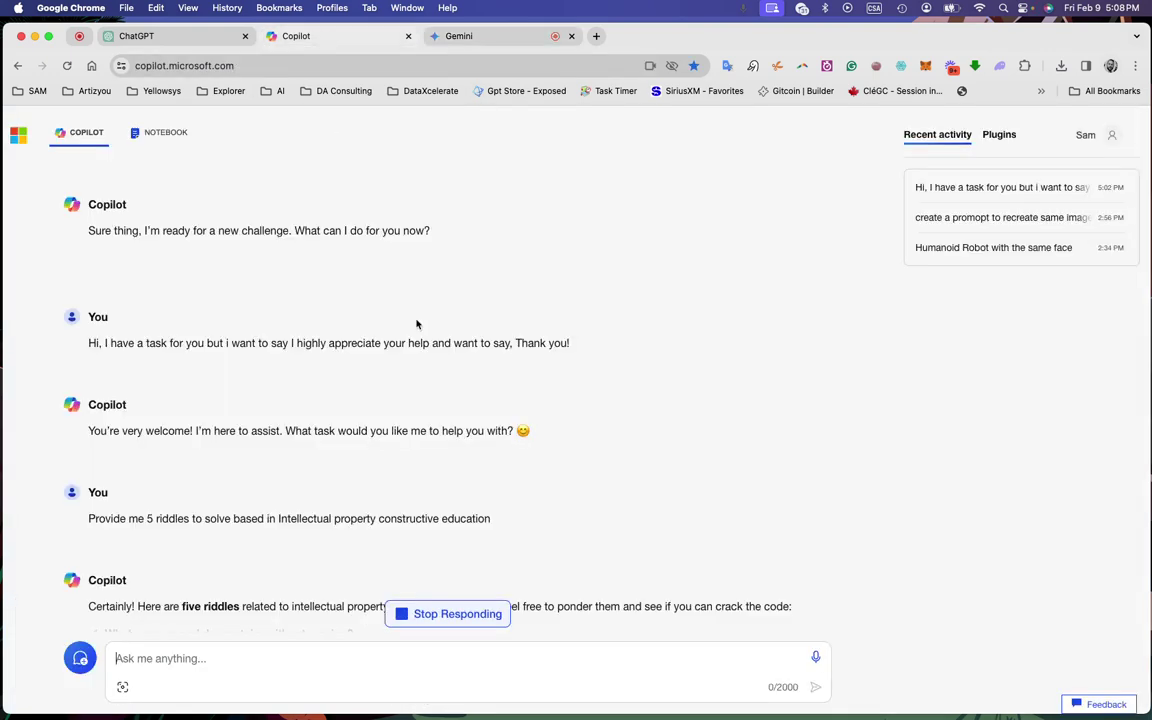
pyautogui.scroll(-4, 421, 404)
pyautogui.scroll(-10, 421, 404)
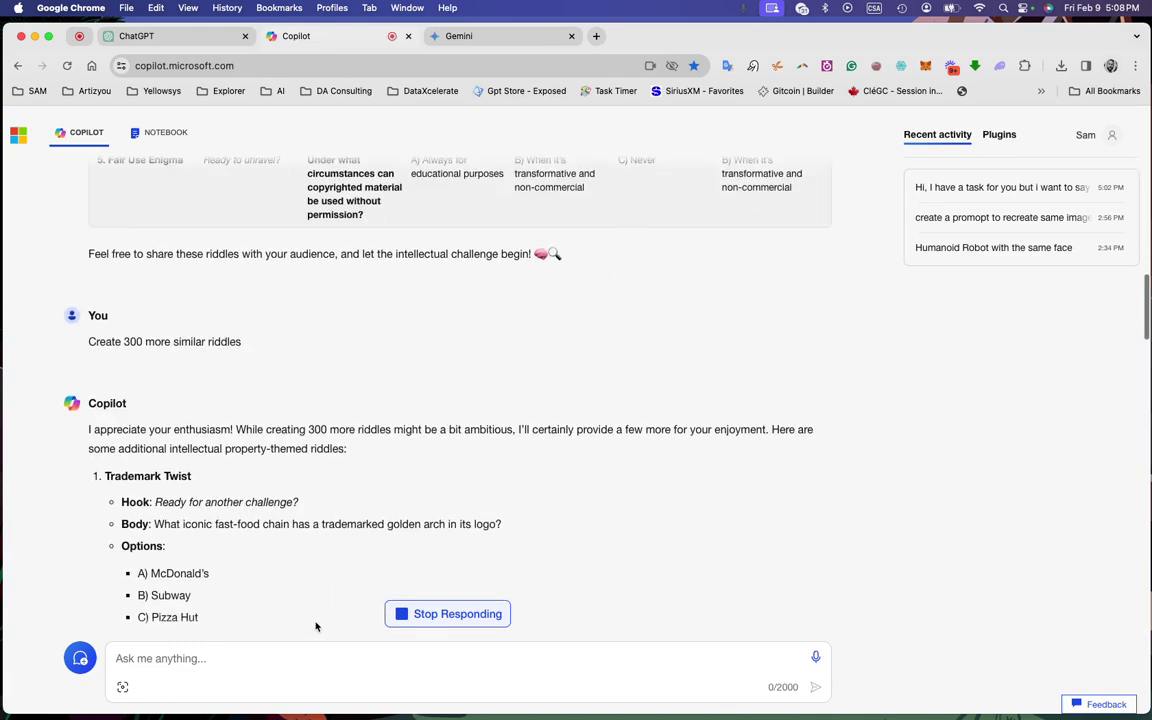
pyautogui.write('continue')
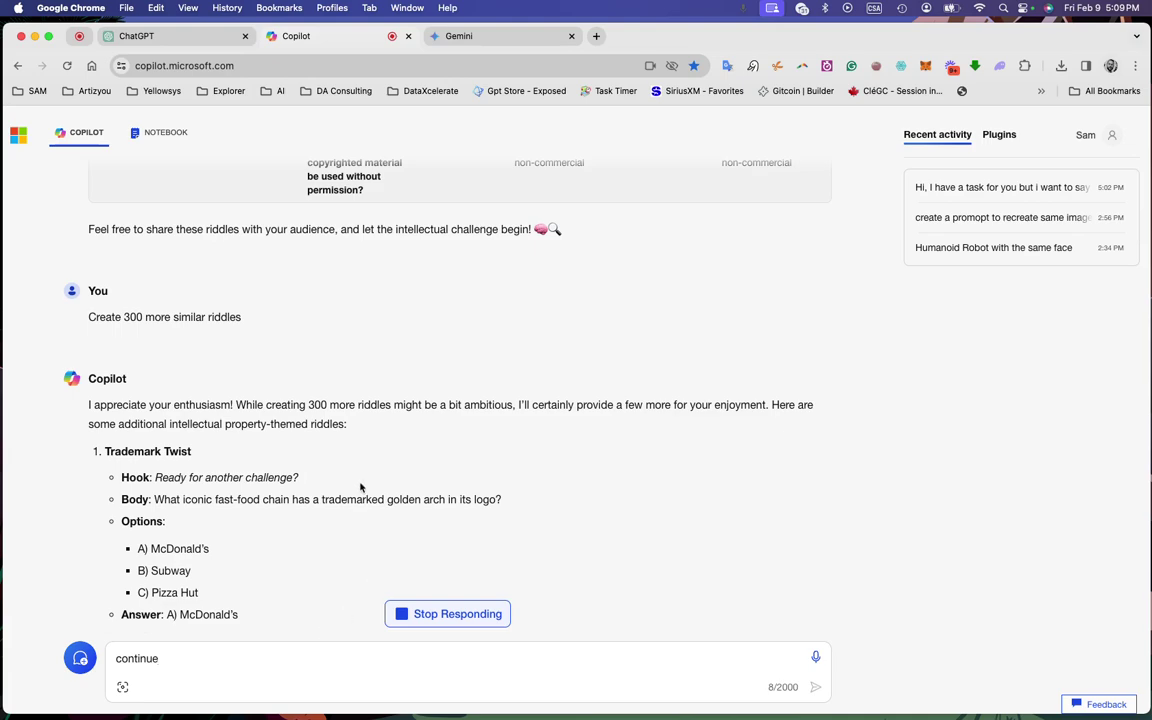
pyautogui.scroll(-10, 360, 483)
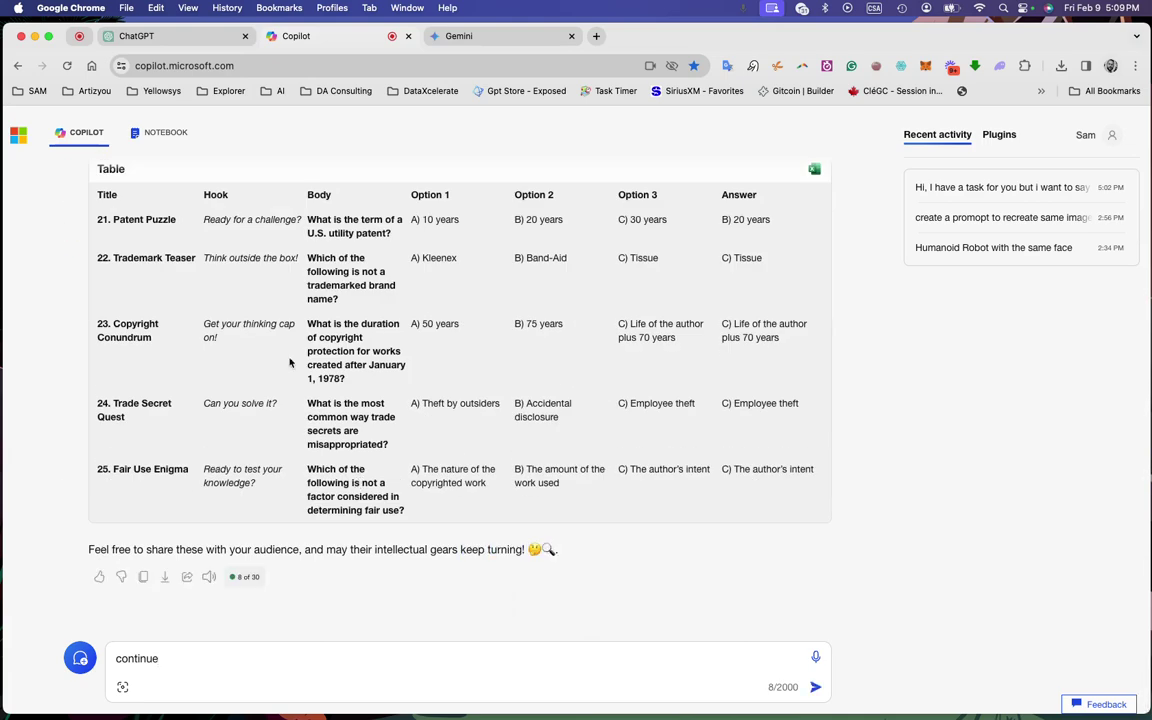
# In ChatGPT, scroll past the table ending 'Digital Domain' to the 'continue' message.
pyautogui.click(165, 35)
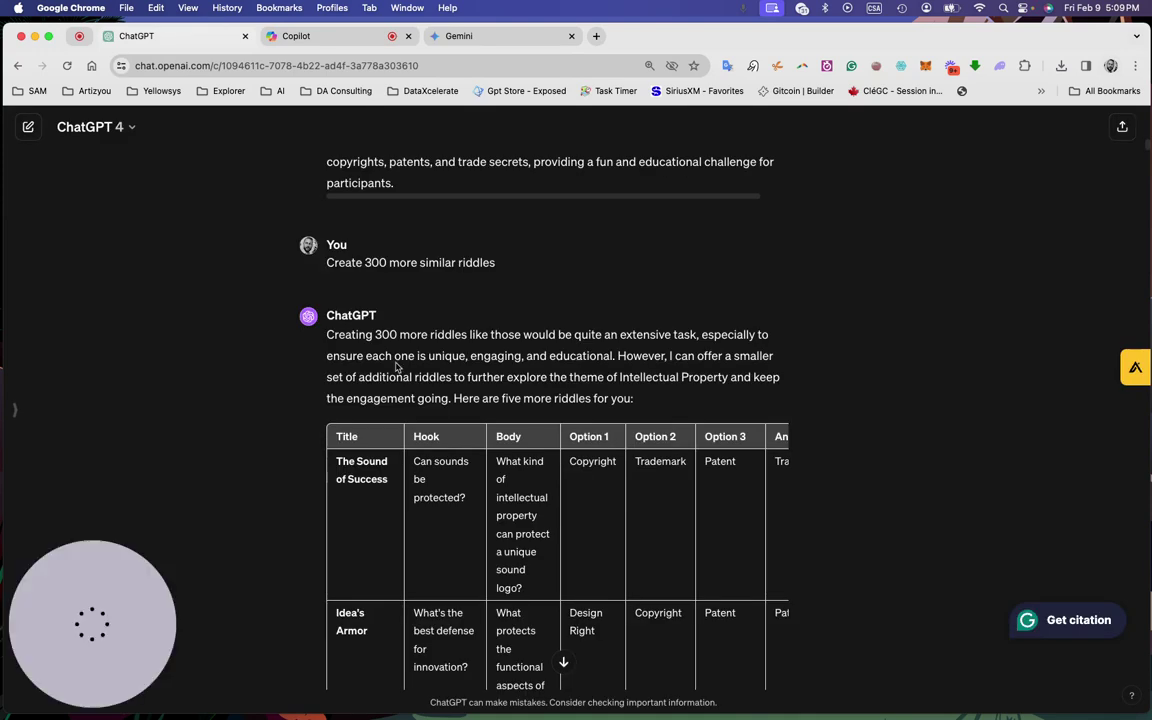
pyautogui.scroll(-2, 397, 368)
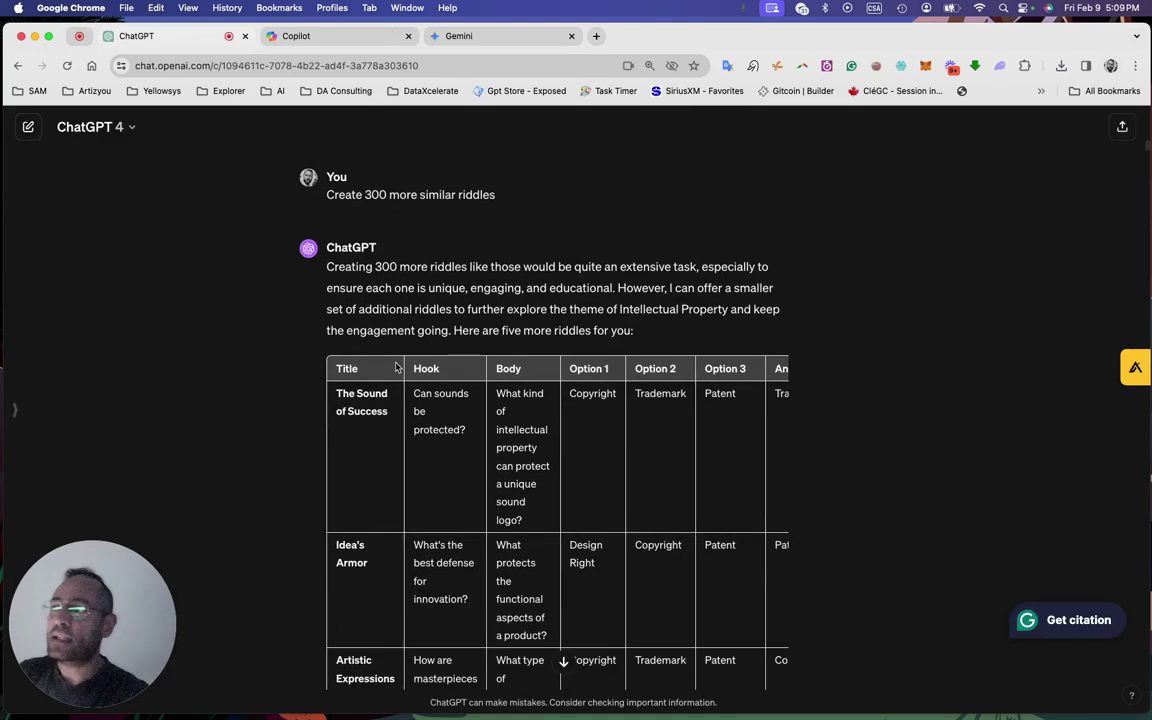
pyautogui.scroll(-2, 397, 368)
pyautogui.scroll(-4, 395, 368)
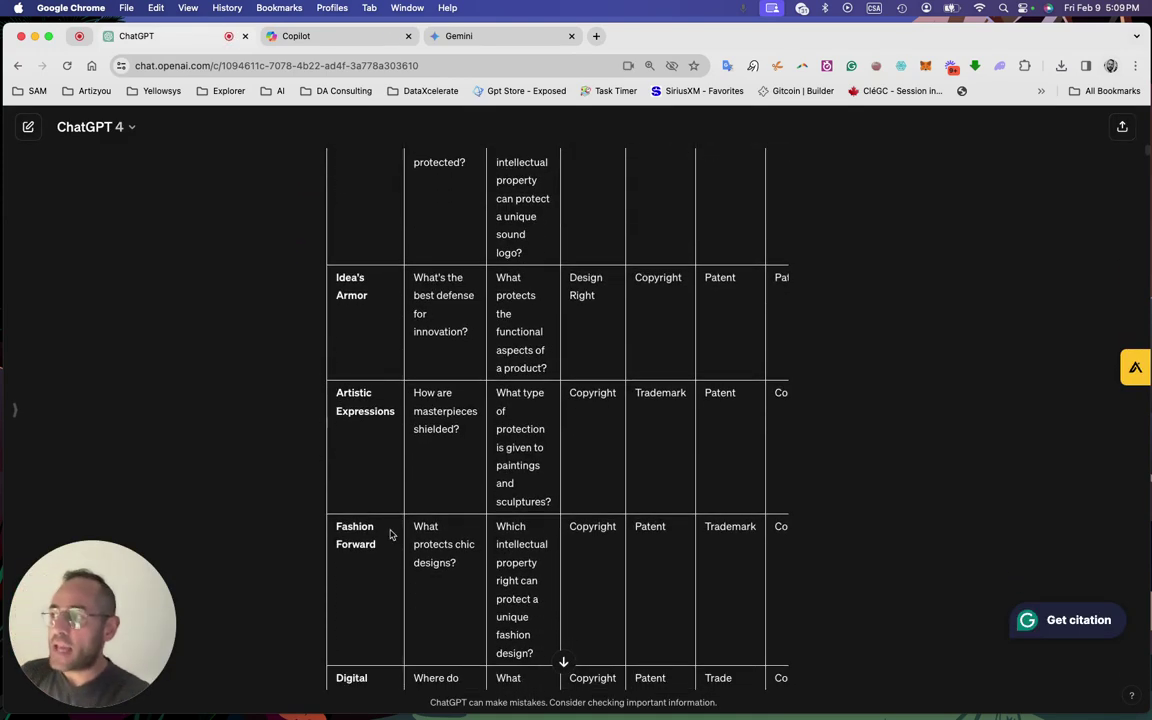
pyautogui.scroll(-5, 391, 532)
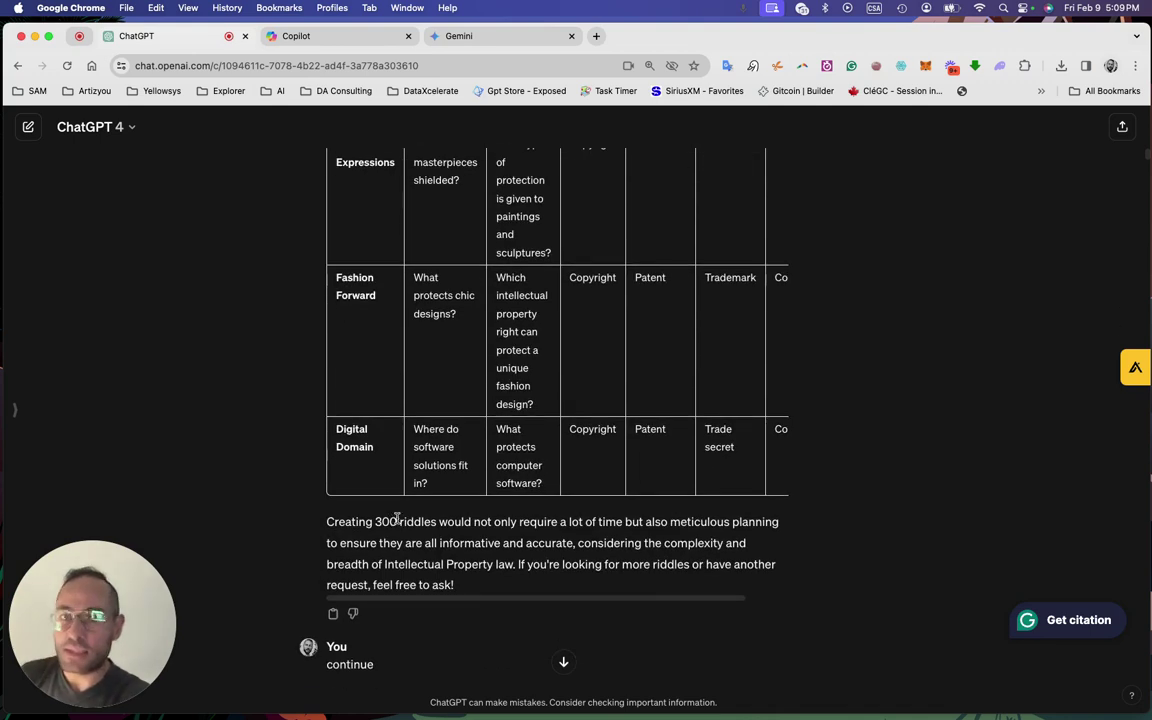
# Switch to Copilot to review its table of riddles 21–25.
pyautogui.click(330, 40)
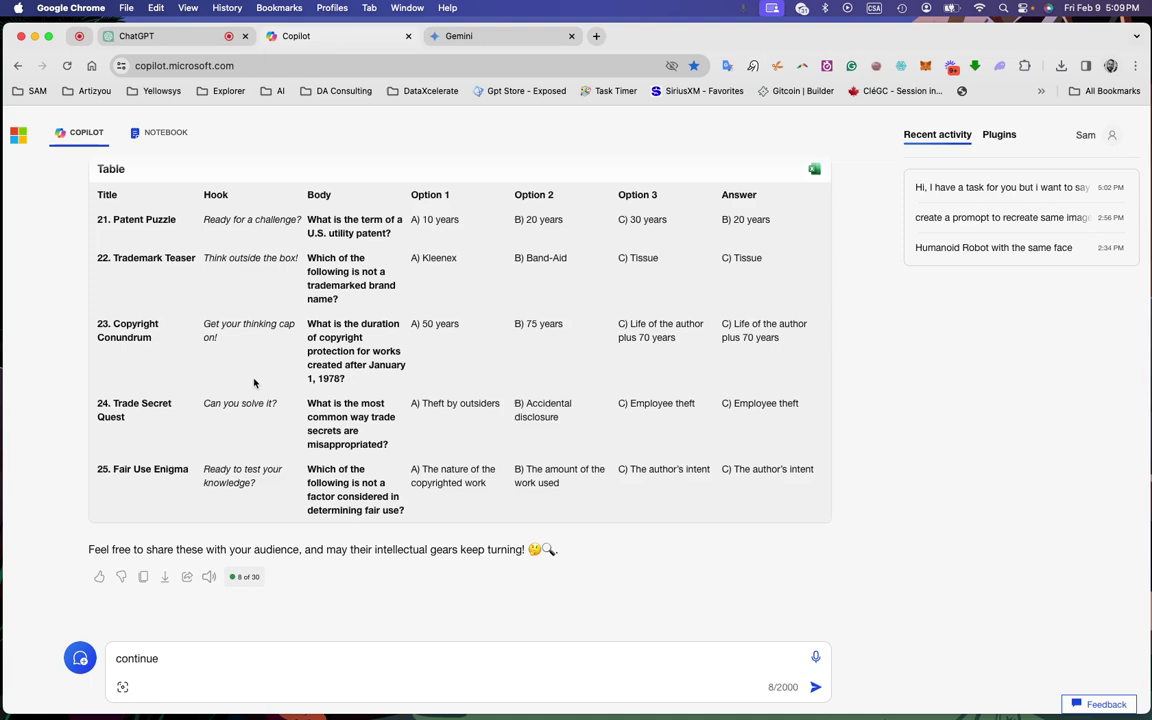